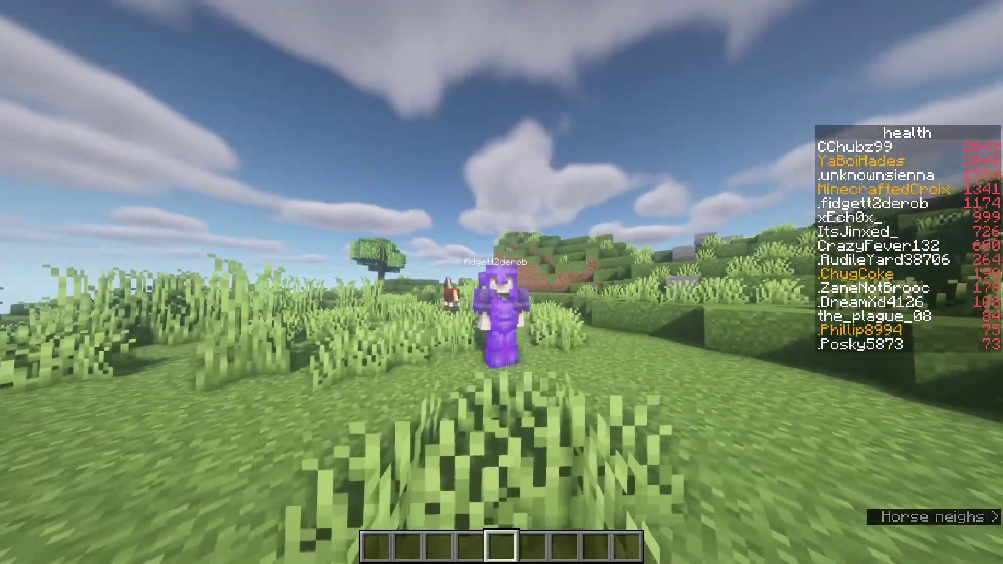
Step: Get the region selection wand with the //wand command and hold the wooden axe
text(t//br)
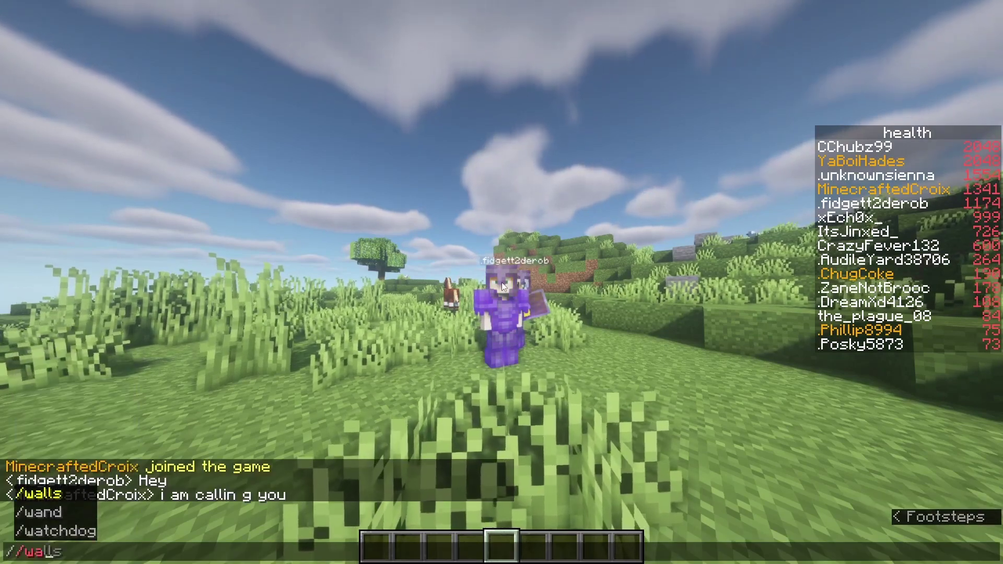
key(Tab)
key(Return)
key(1)
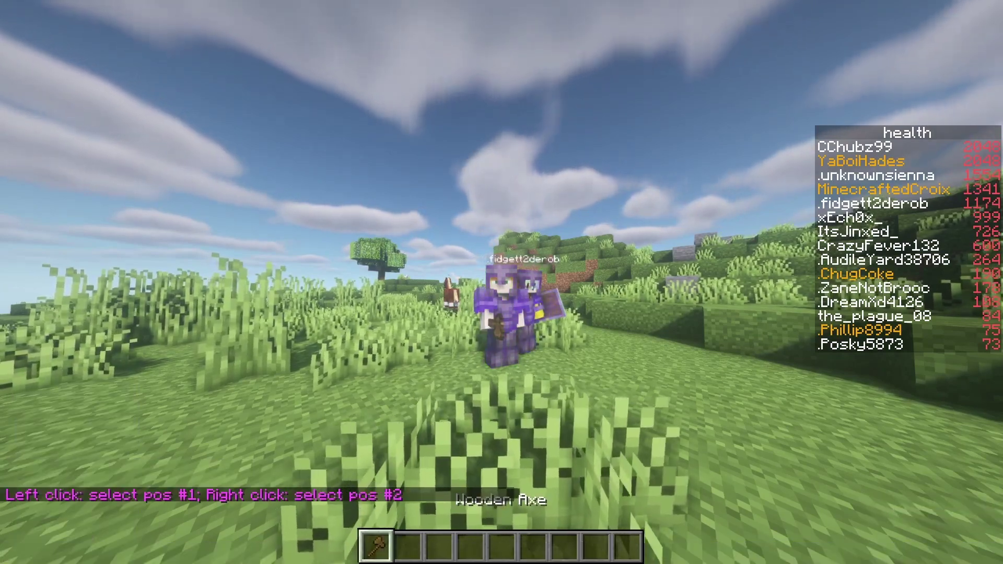
key(c)
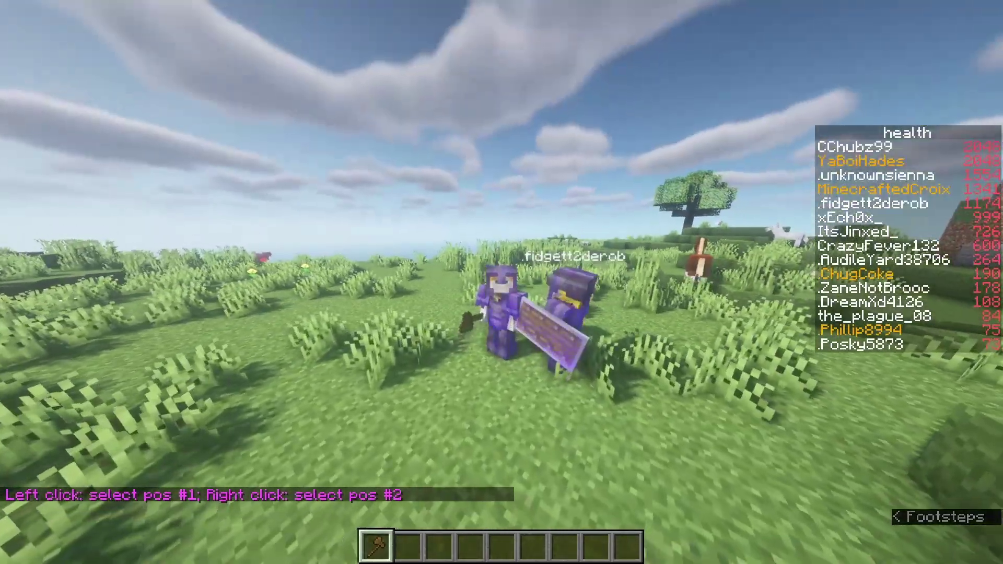
key(F5)
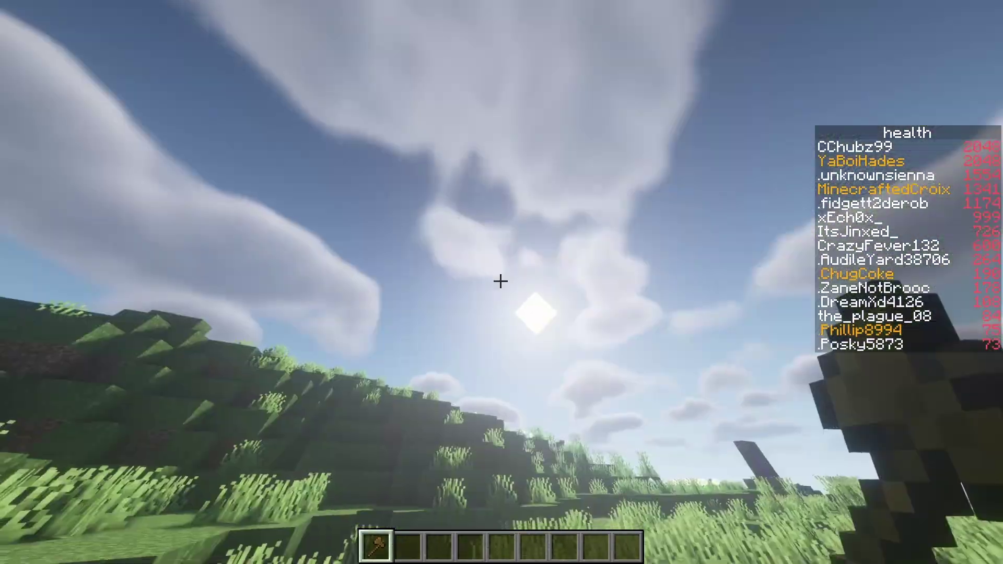
Step: Mark two opposite corners of the grassy area with the wand, at (583, 86, 1437) and (596, 86, 1425)
key(w)
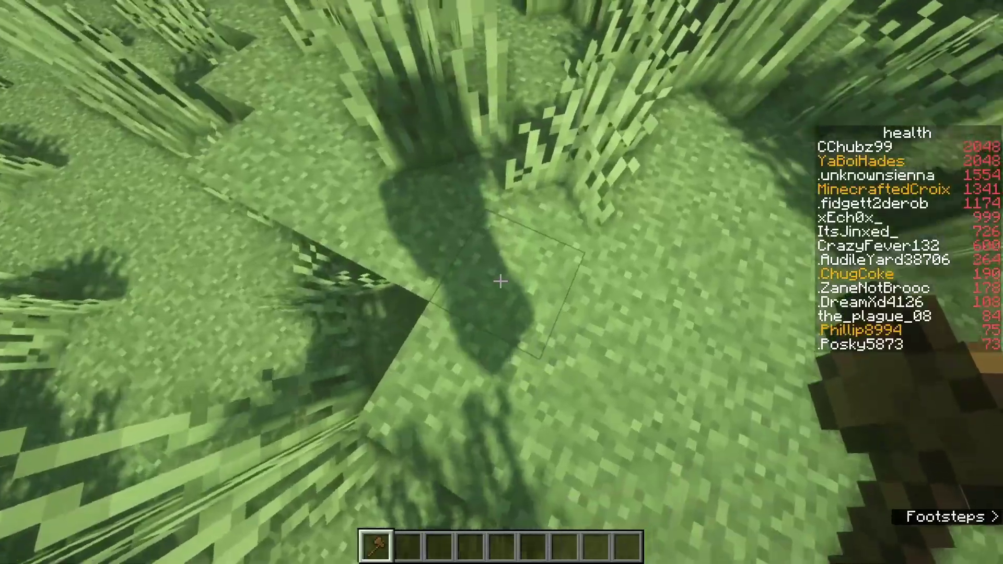
click(500, 281)
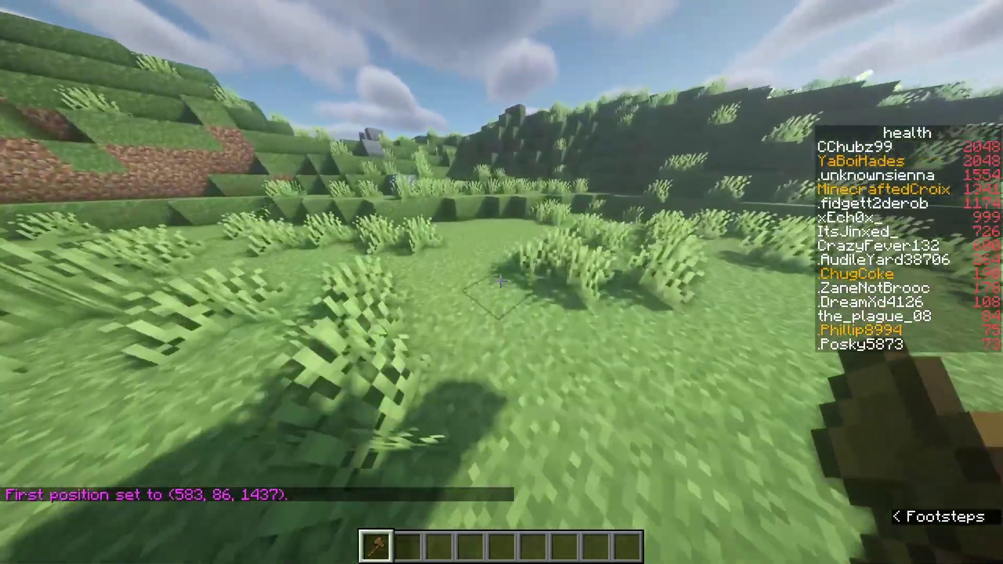
key(w)
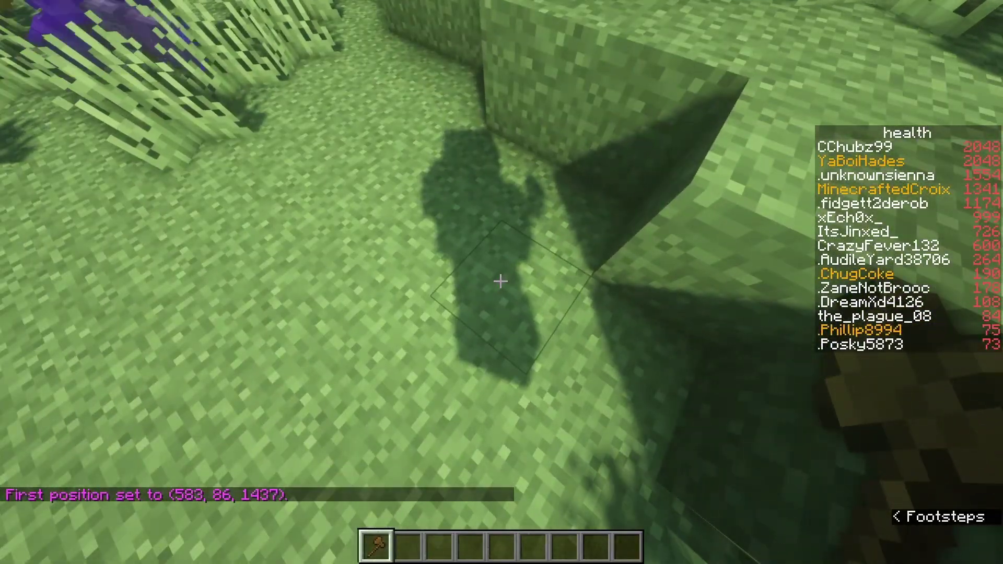
key(2)
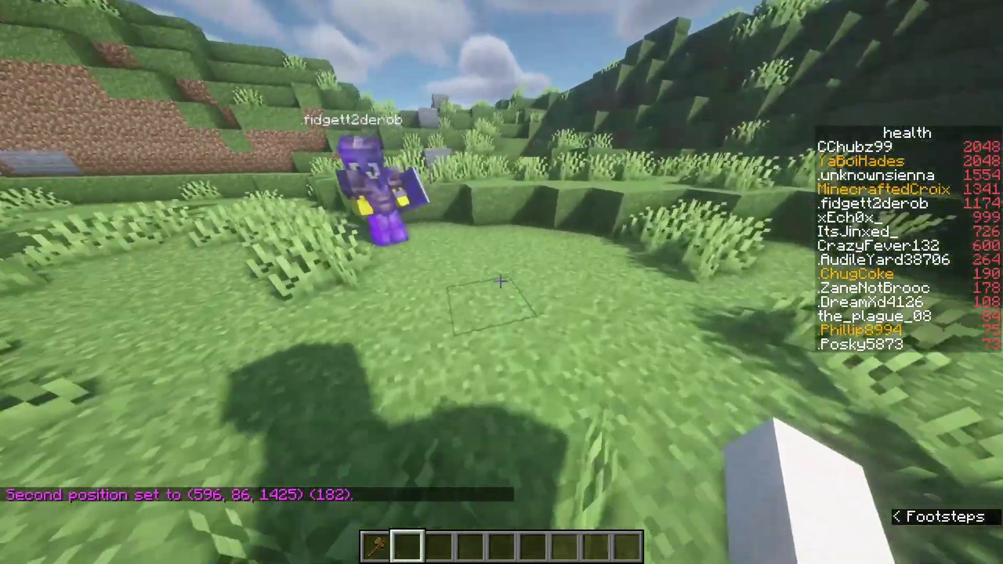
Step: Set the selection corners from standing positions with //pos1 at (596, 87, 1425) and //pos2 at (585, 87, 1438)
key(w)
key(1)
key(2)
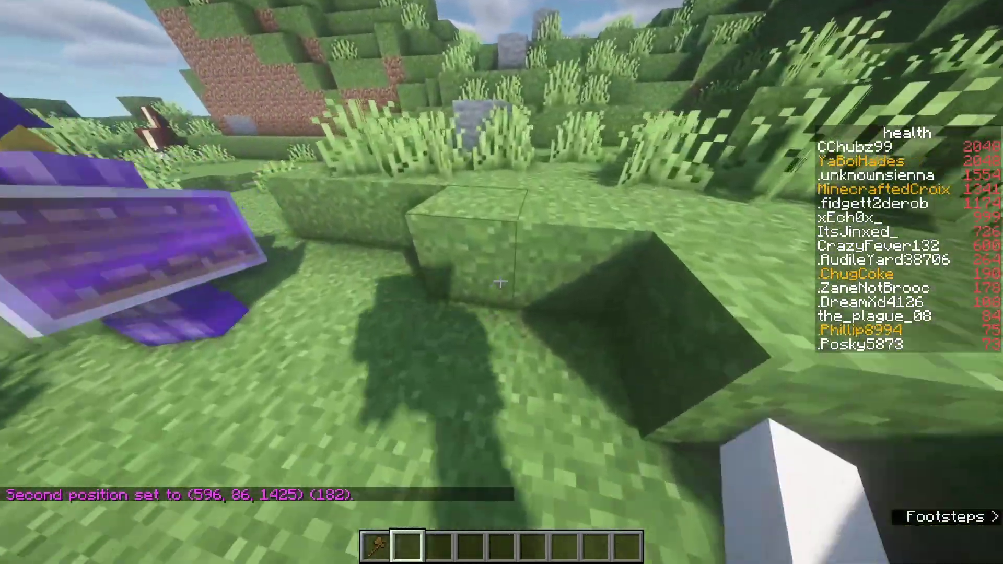
key(slash)
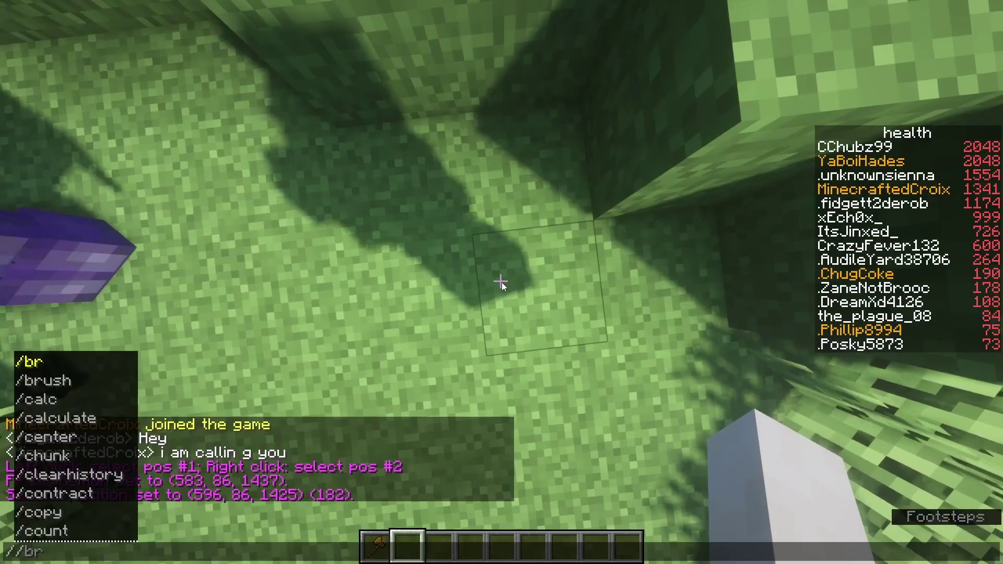
text(/pos1)
key(Return)
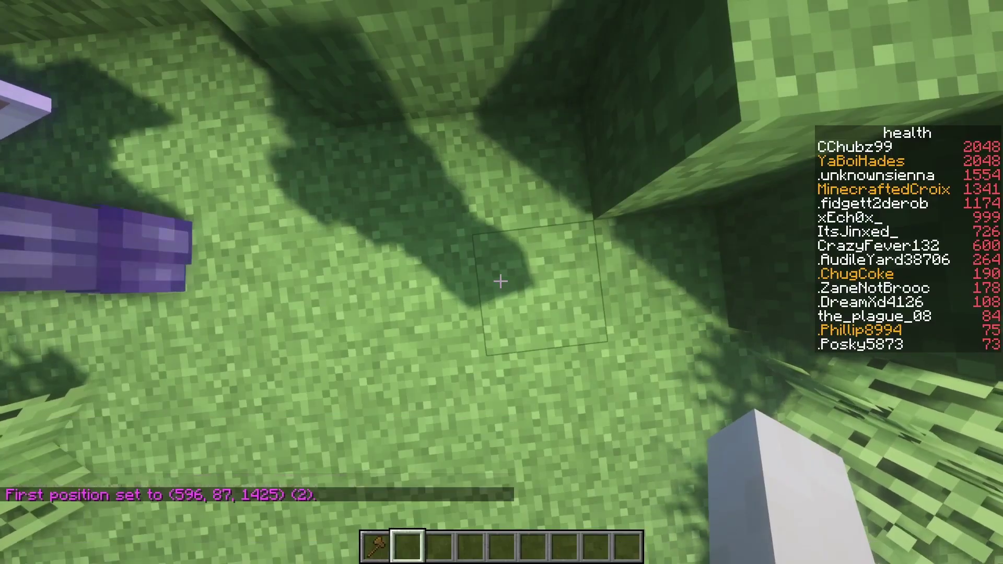
key(w)
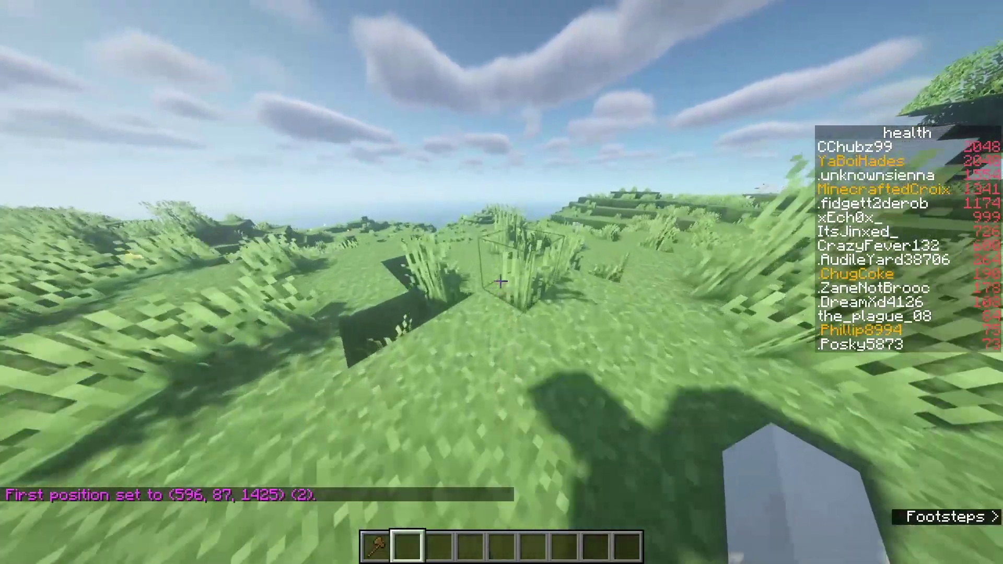
key(slash)
text(/pos2)
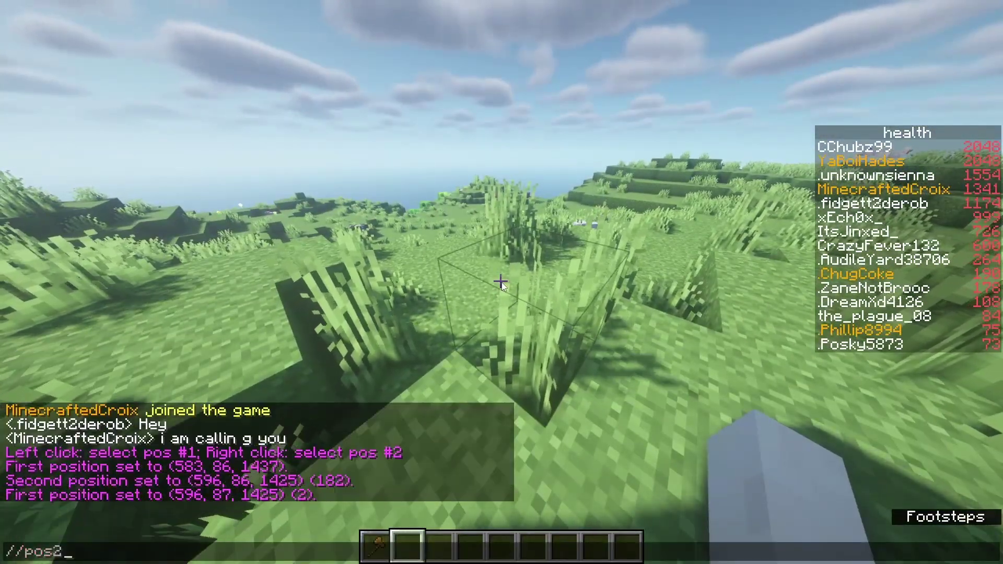
key(Return)
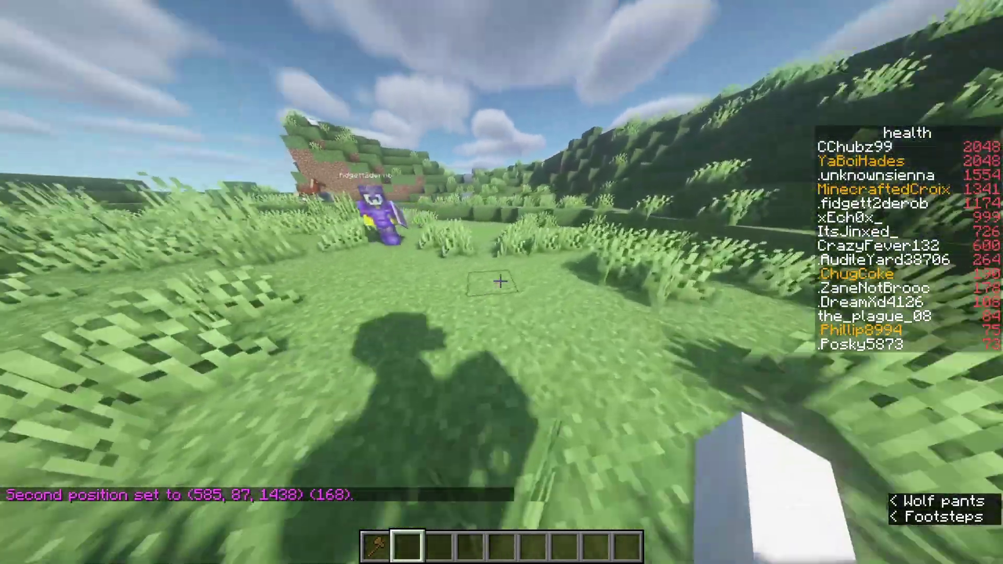
Step: Extend the selection over the full world height with //expand vert
key(w)
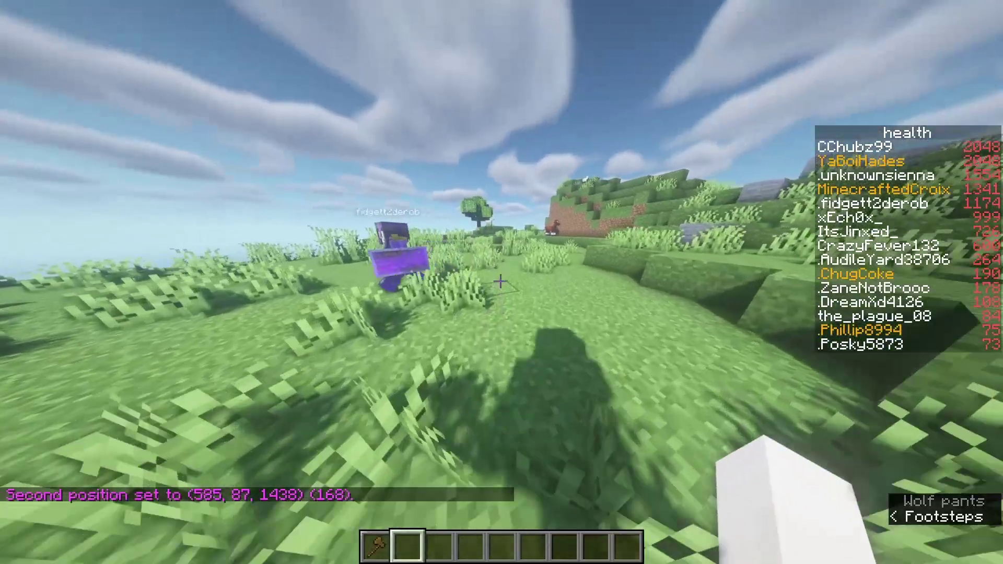
key(slash)
text(e)
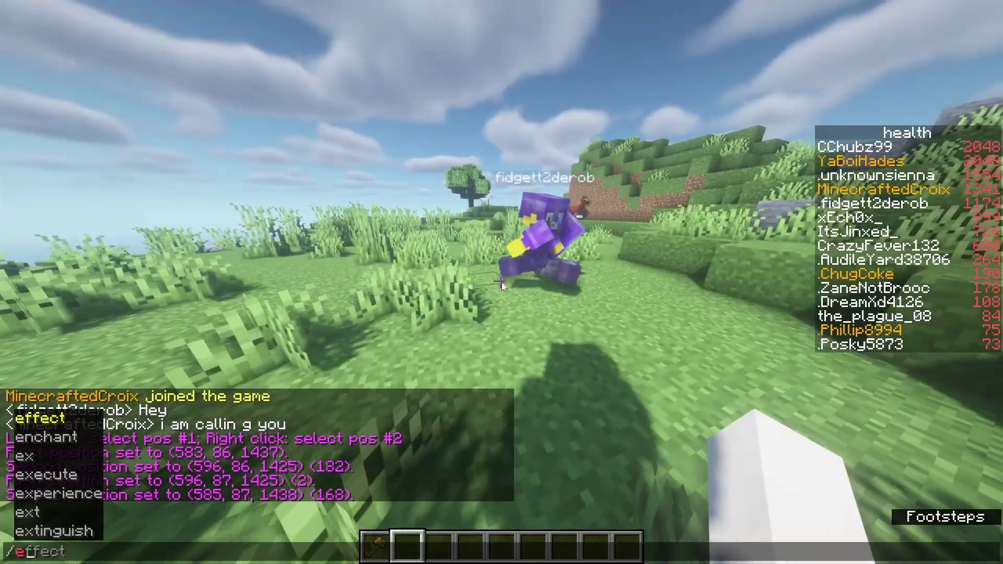
text(xpan)
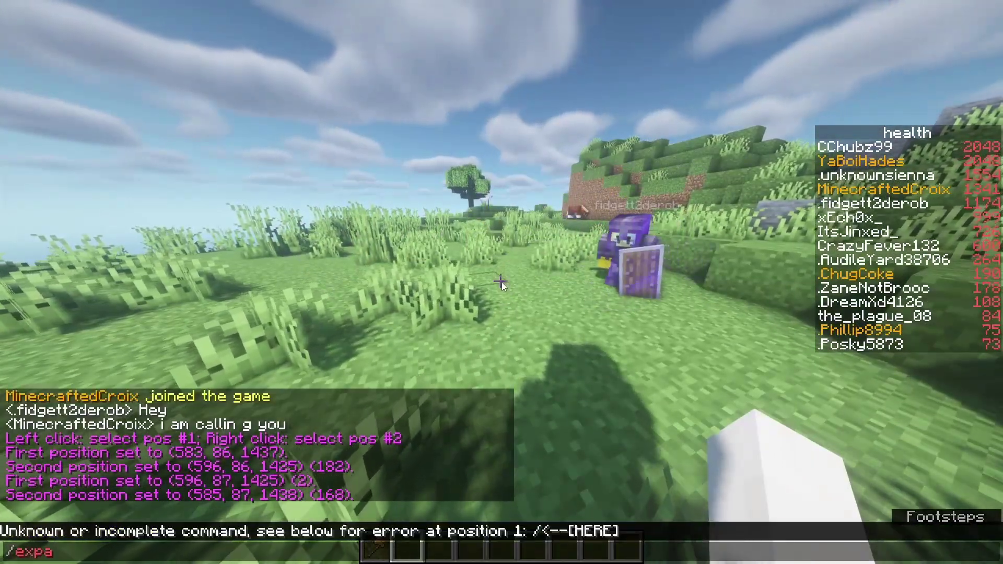
key(BackSpace)
key(BackSpace)
key(BackSpace)
key(BackSpace)
key(BackSpace)
text(/br)
key(BackSpace)
key(BackSpace)
text(expand vert)
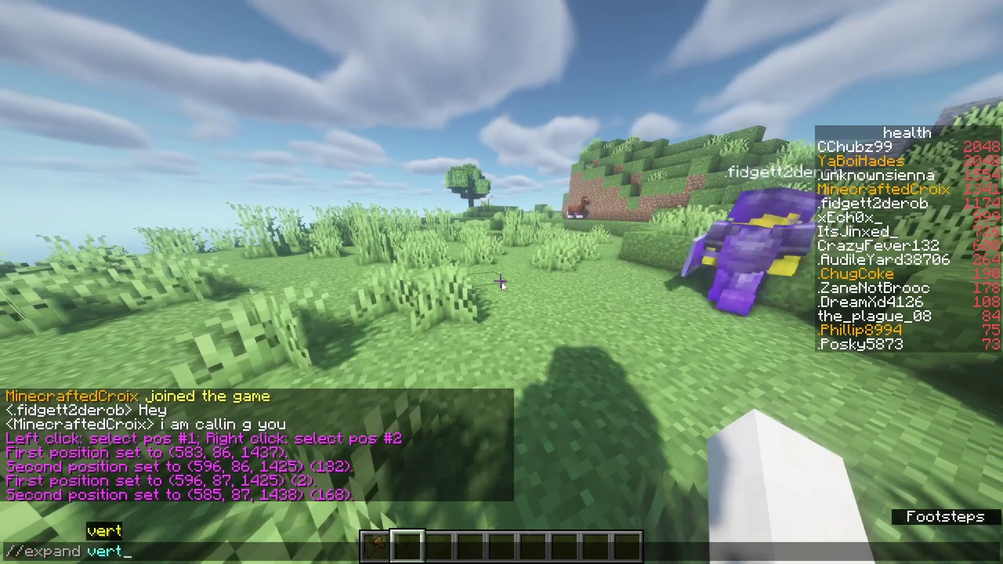
key(Return)
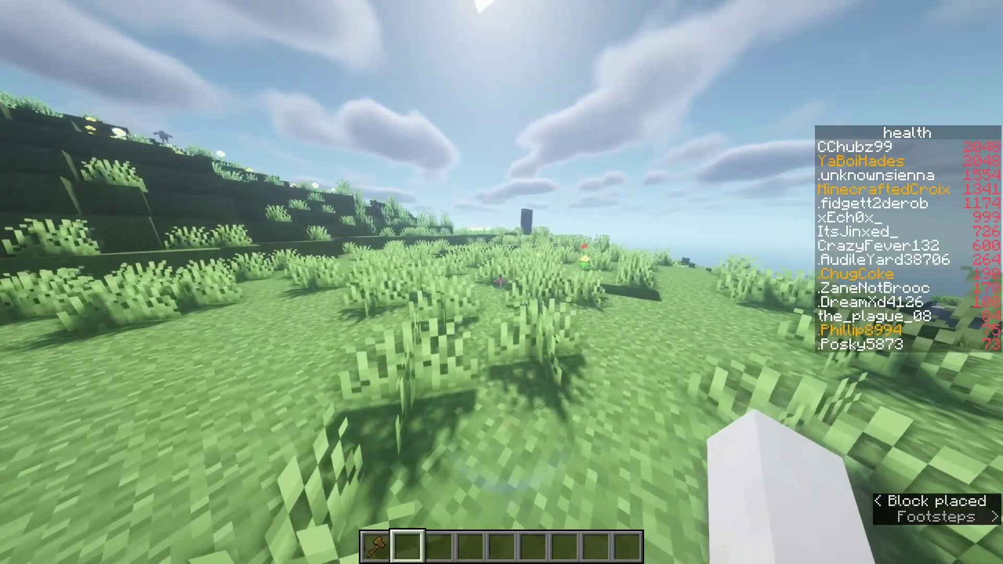
Step: Try to define a region from the selection with /rg define, naming it with the other player's username including its leading period
text(/rg)
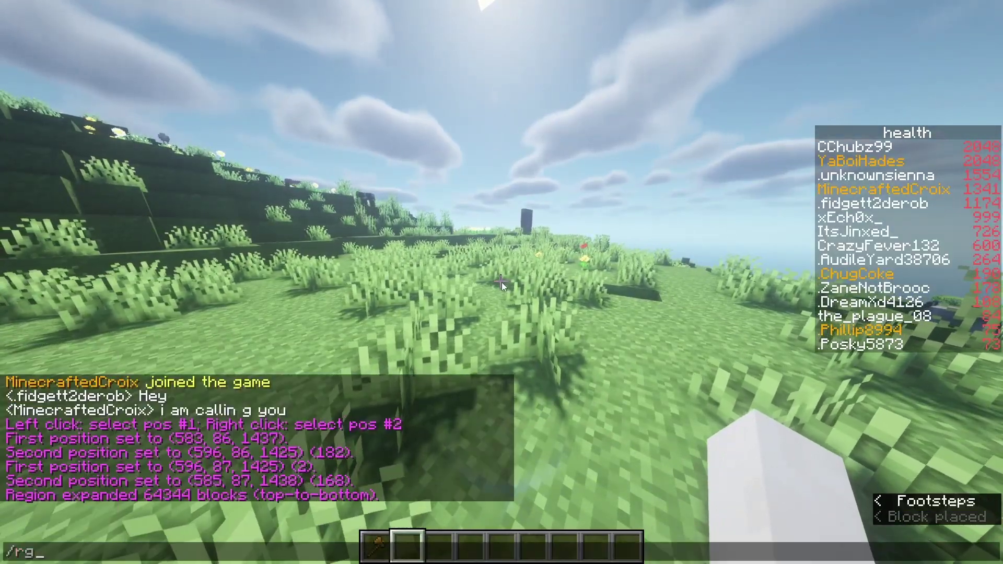
text( define .fidgett2derob)
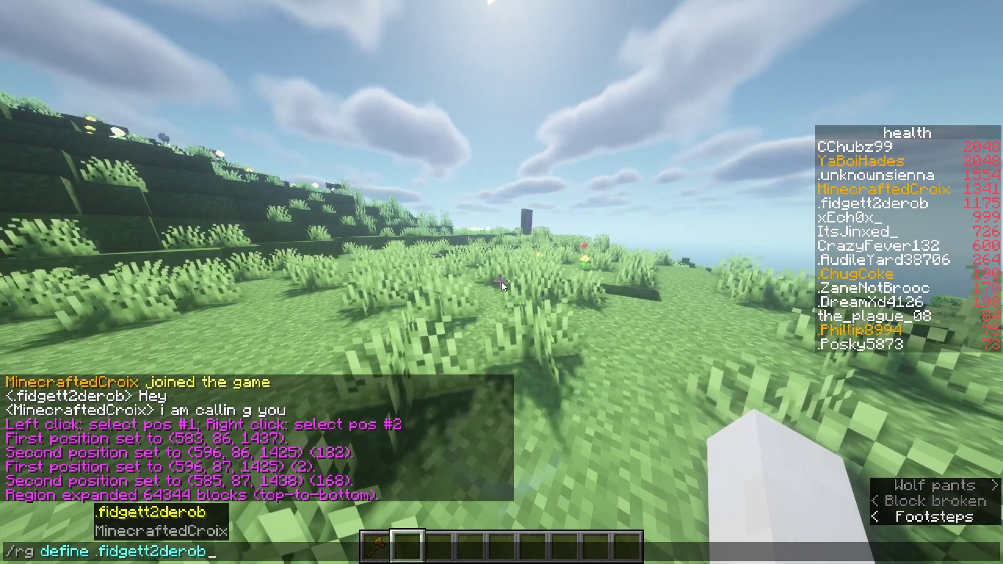
key(Return)
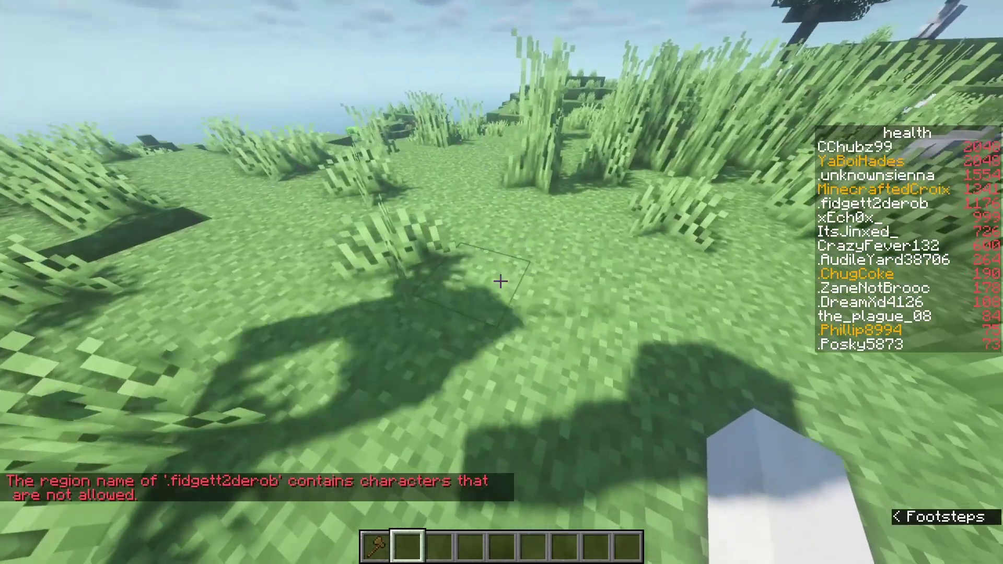
Step: Define the region with /rg define, naming it with the other player's username without the leading period
key(t)
key(Up)
key(Left)
key(Left)
key(Left)
key(Left)
key(Left)
key(Left)
key(Left)
key(Left)
key(Left)
key(Left)
key(Left)
key(Left)
key(Left)
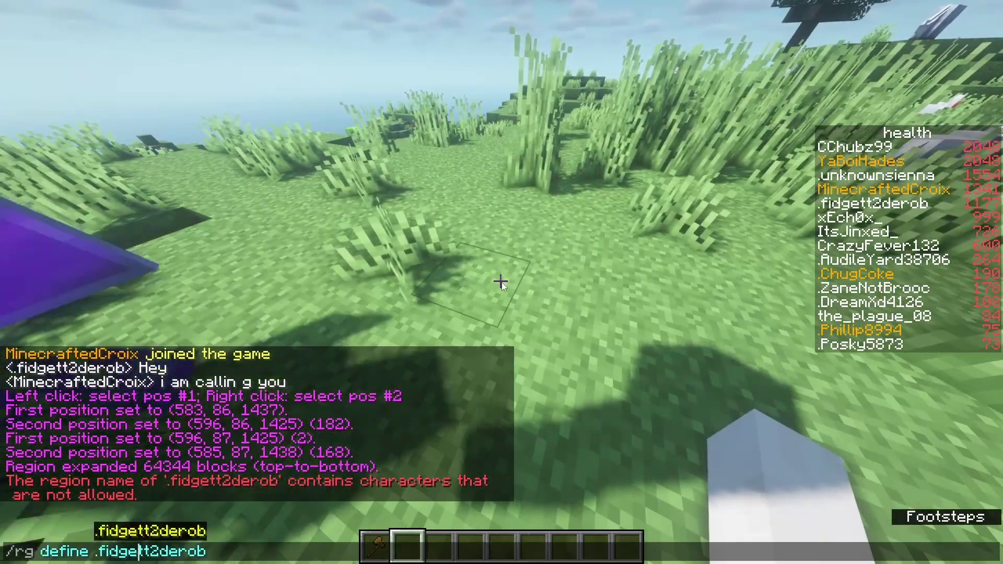
key(BackSpace)
key(Return)
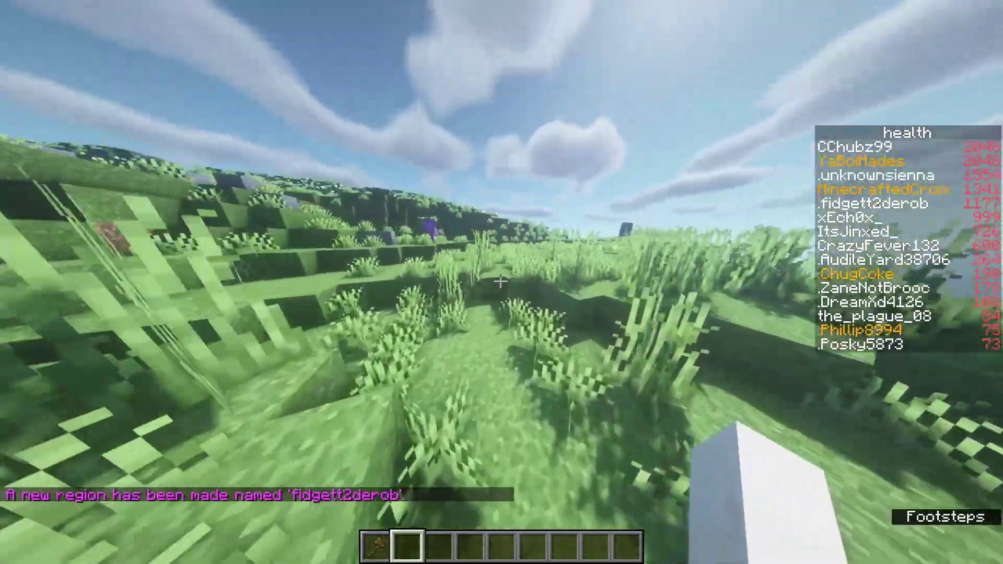
key(F5)
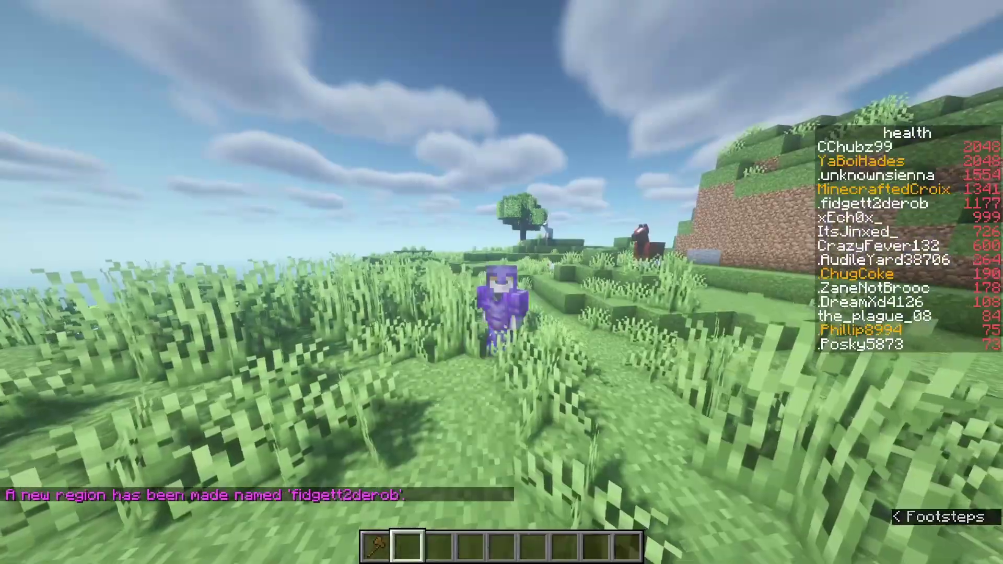
key(F5)
key(w)
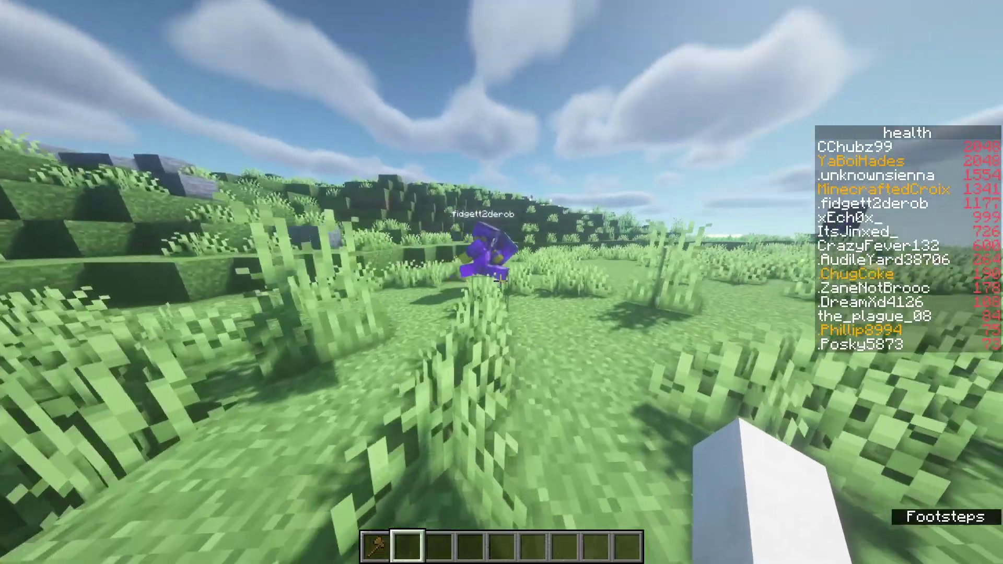
Step: Set the entry flag to deny on the region named after the other player, using /rg flag and omitting the username's leading period
text(/rg)
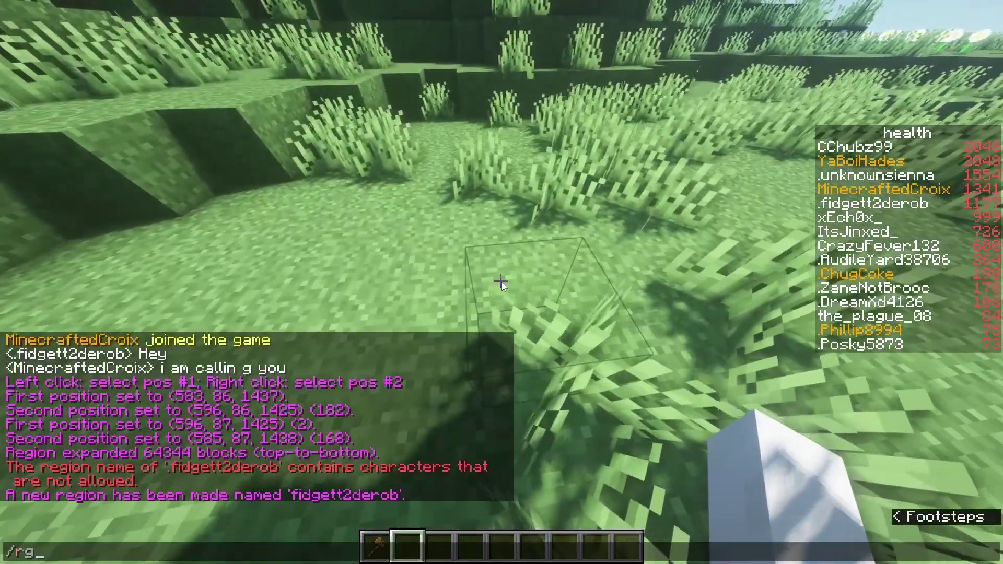
key(Tab)
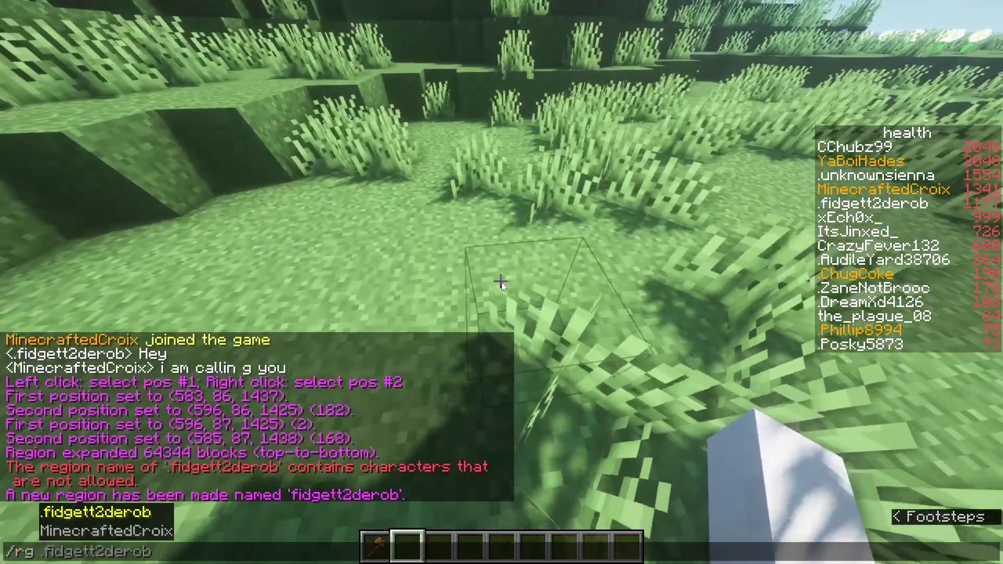
key(BackSpace)
key(BackSpace)
key(BackSpace)
key(BackSpace)
key(BackSpace)
key(BackSpace)
key(BackSpace)
key(BackSpace)
key(BackSpace)
key(BackSpace)
key(BackSpace)
key(BackSpace)
key(BackSpace)
key(BackSpace)
text(flaa)
key(BackSpace)
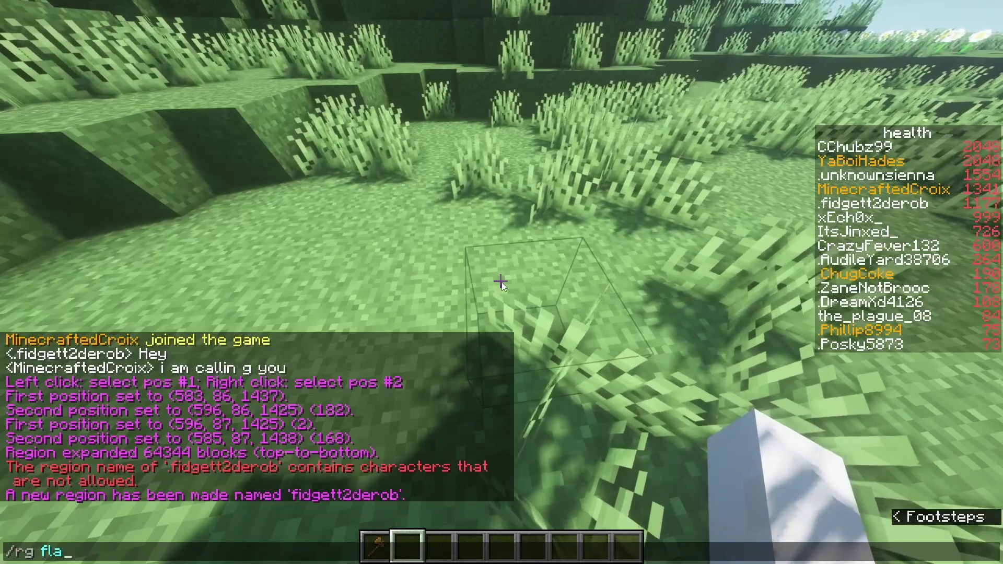
text(g .fidgett2derob)
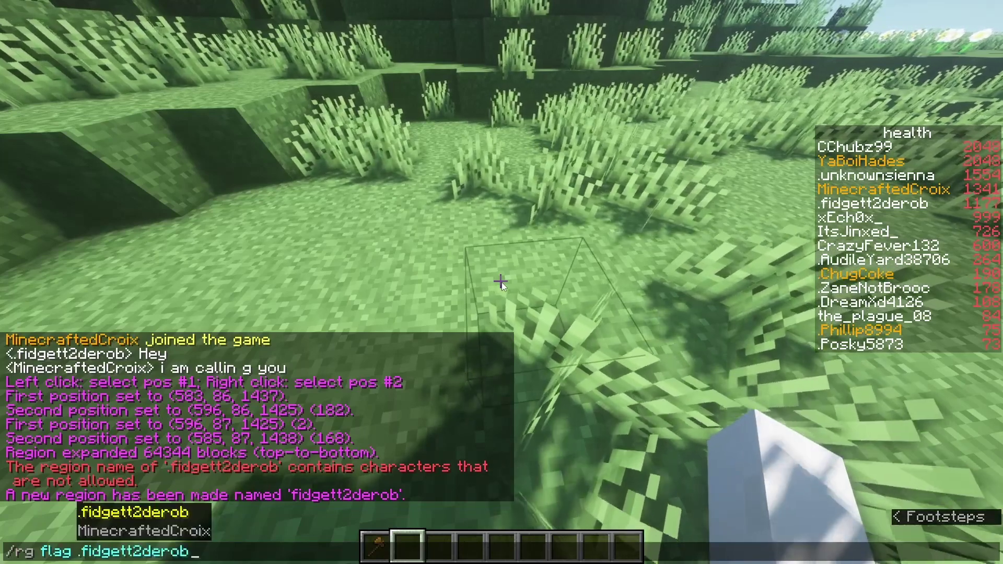
key(Tab)
key(Left)
key(Left)
key(Left)
key(Left)
key(Left)
key(Left)
key(Left)
key(Left)
key(Left)
key(Left)
key(Left)
key(Left)
key(Left)
key(BackSpace)
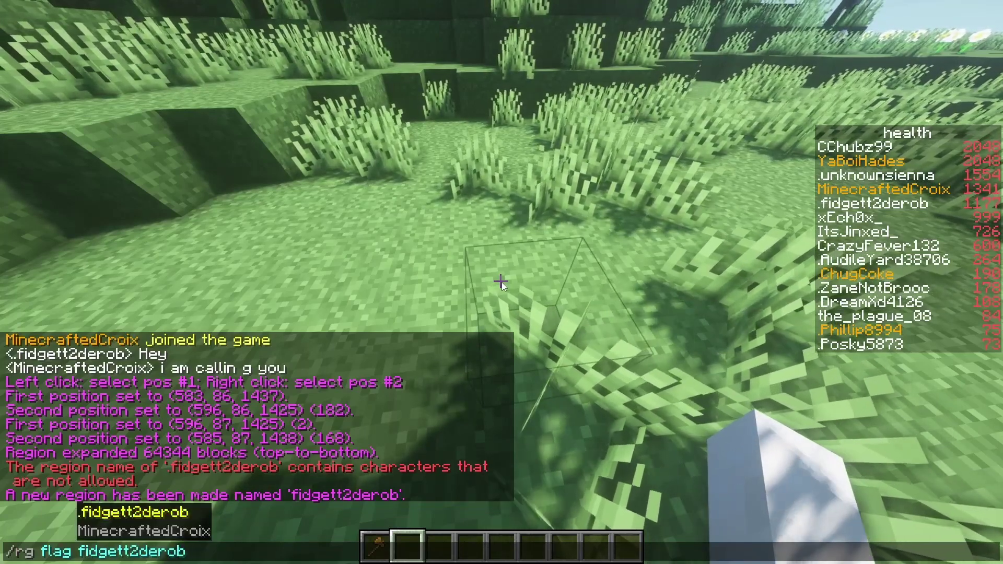
key(Right)
key(Right)
key(Right)
key(Right)
key(Right)
key(Right)
key(Right)
key(Right)
key(Right)
key(Right)
key(Right)
key(Right)
key(Right)
text(e)
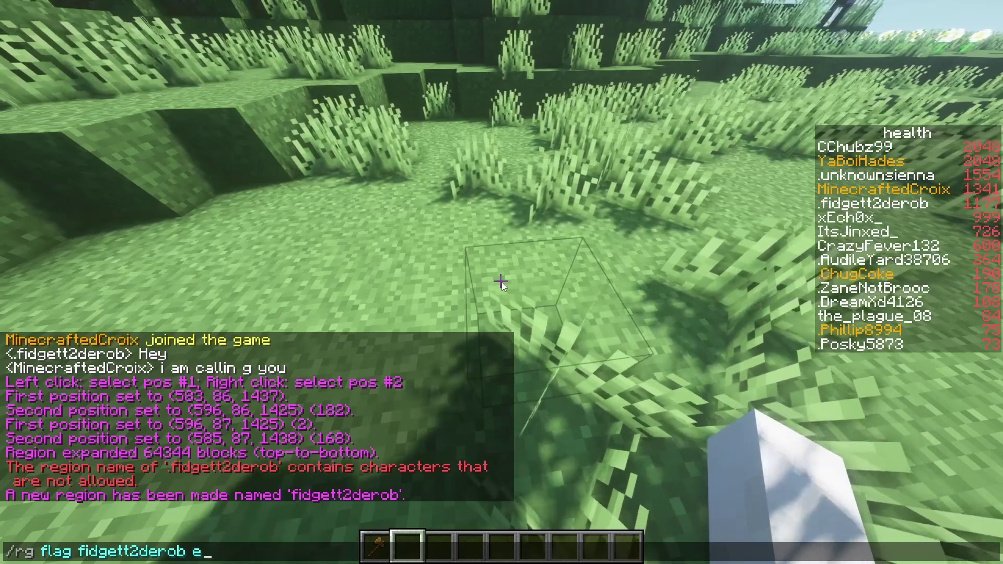
text(ntry deny)
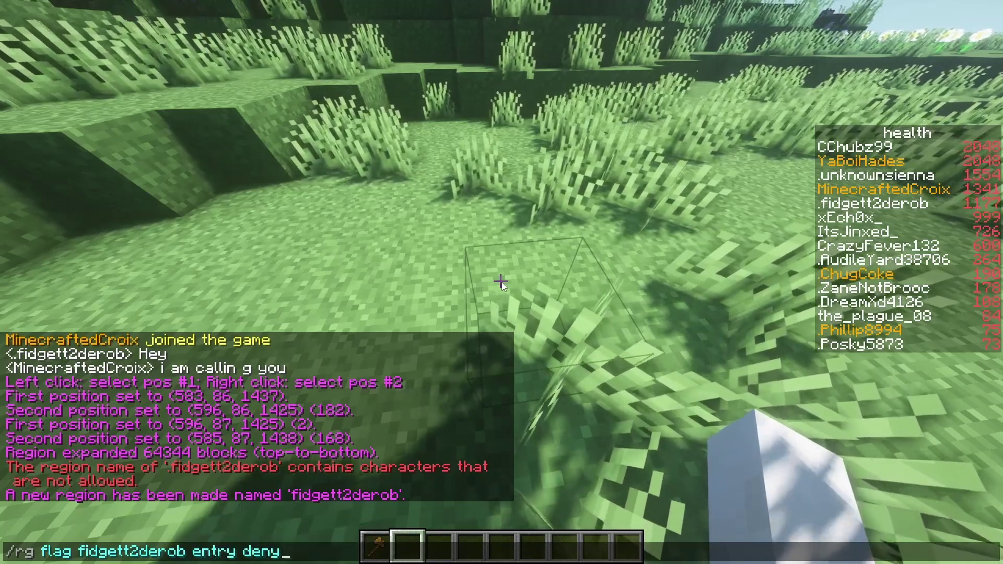
key(Return)
key(w)
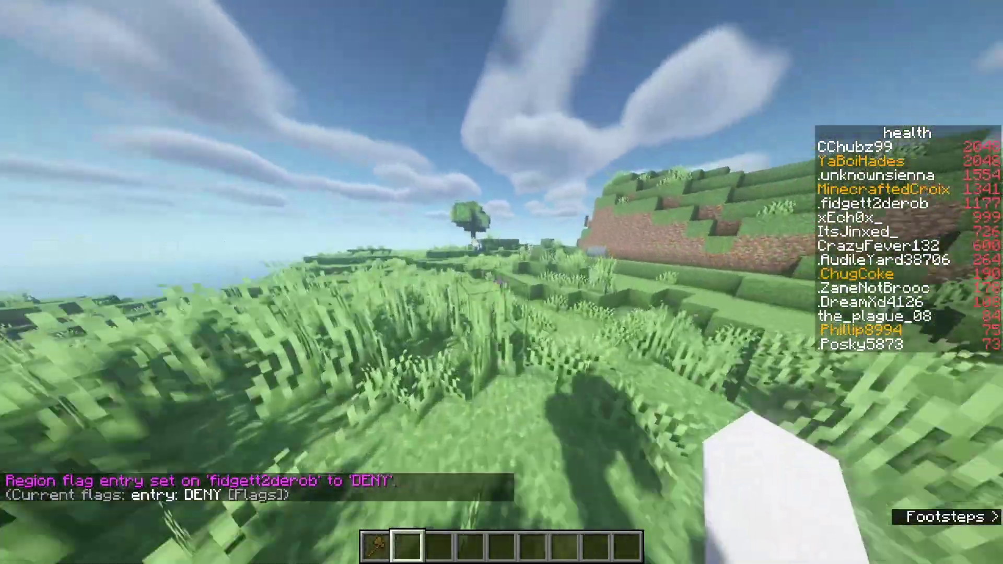
key(w)
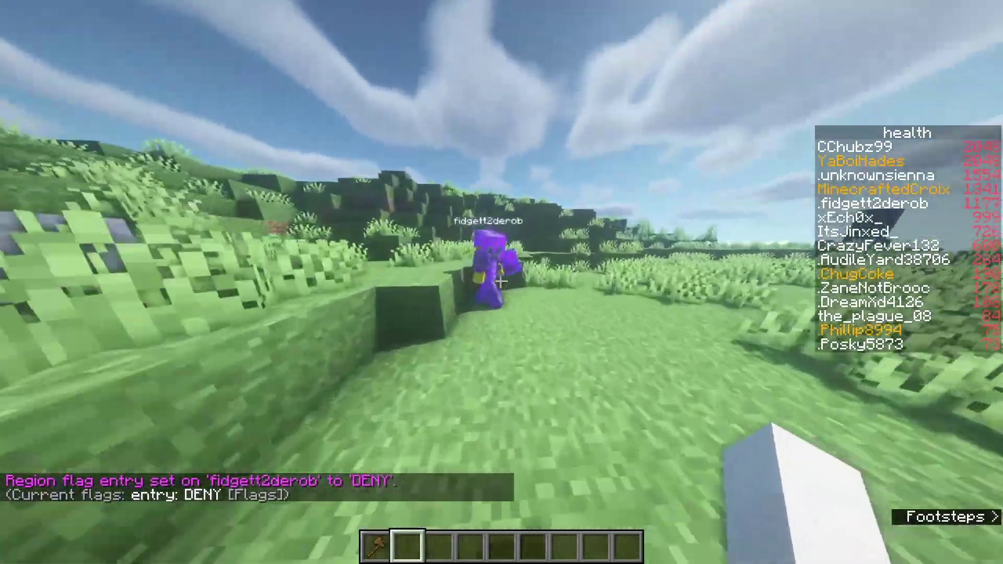
key(c)
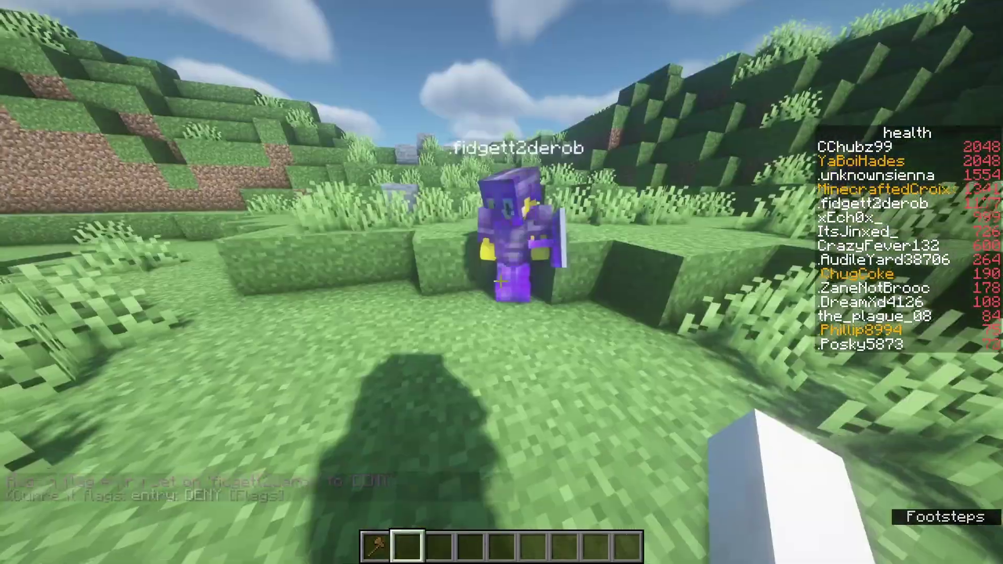
key(w)
key(s)
key(c)
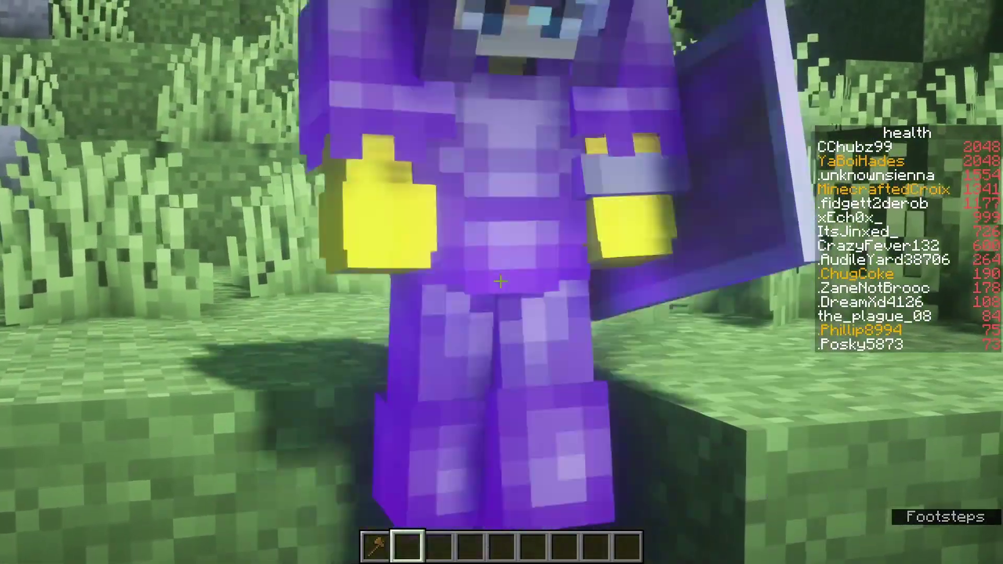
key(w)
key(w)
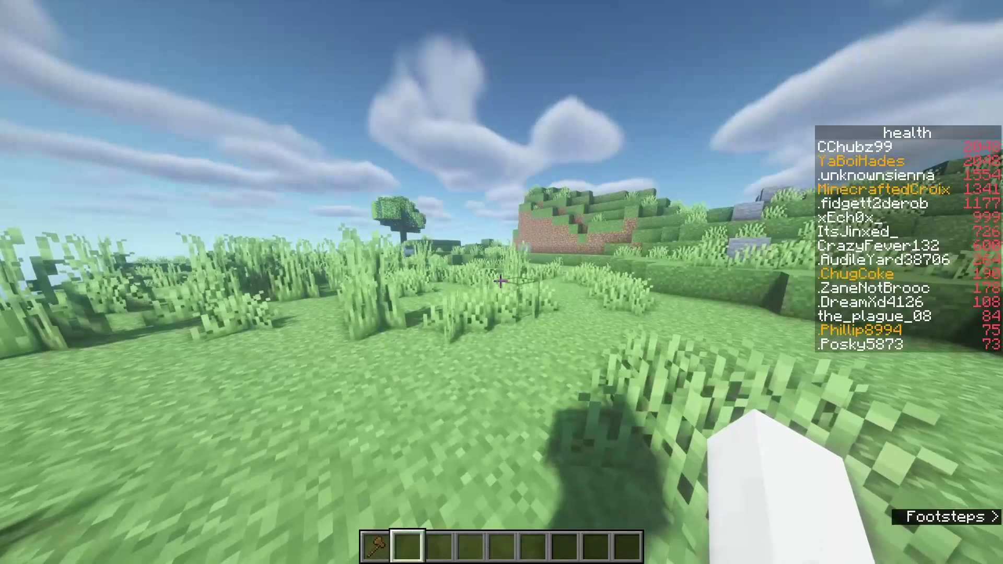
Step: Add the other player as owner of their region with /rg addowner, omitting the leading period in the region name but keeping it in the username
key(slash)
text(rg)
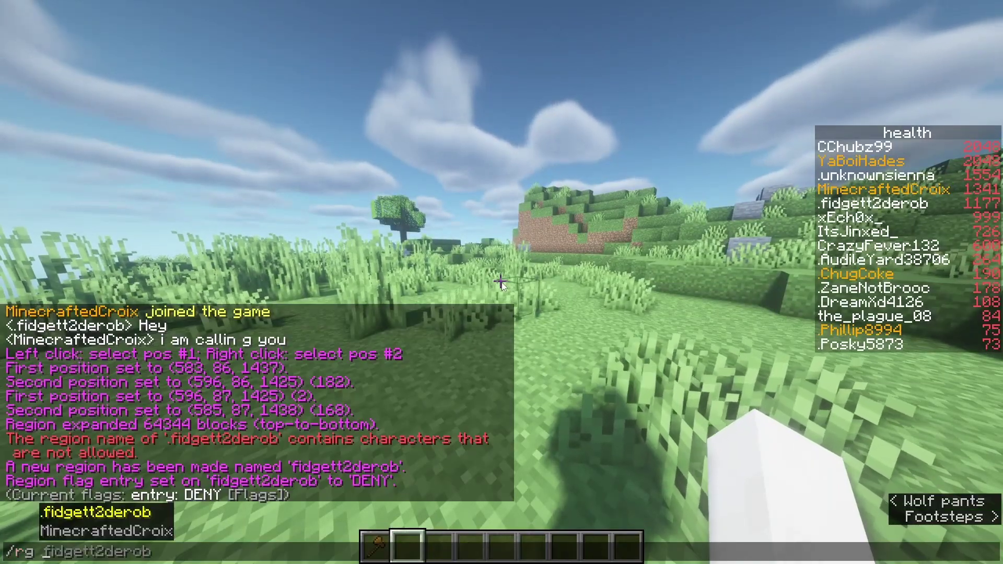
text( addowner fidgett2derob)
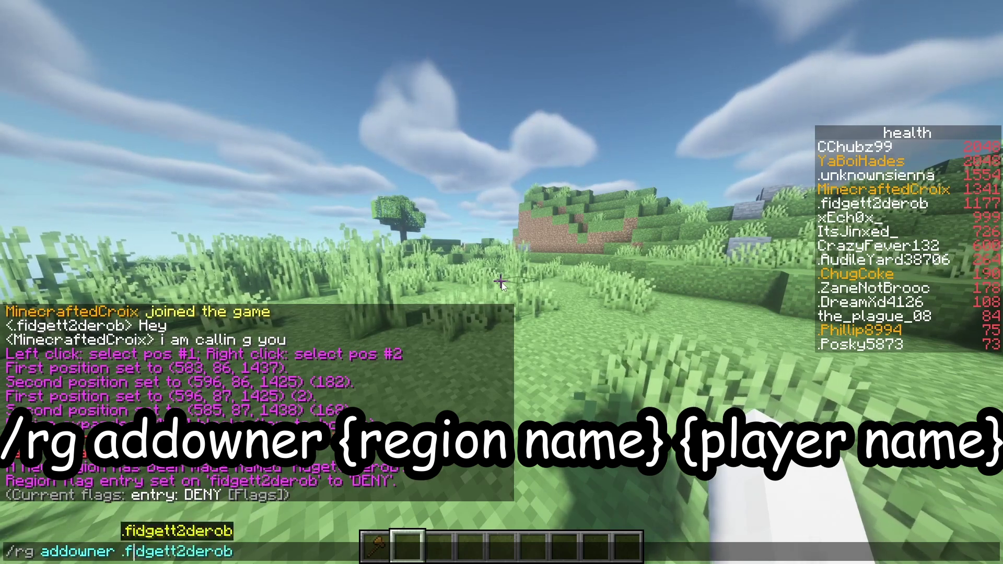
key(Right)
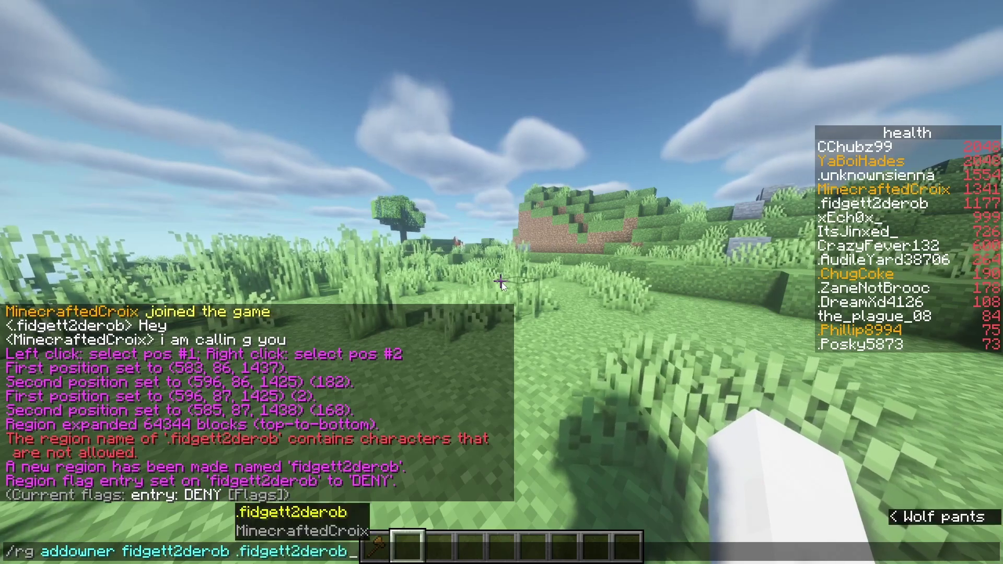
key(Return)
Step: Run the previous /rg addowner command again for the other player's region
key(w)
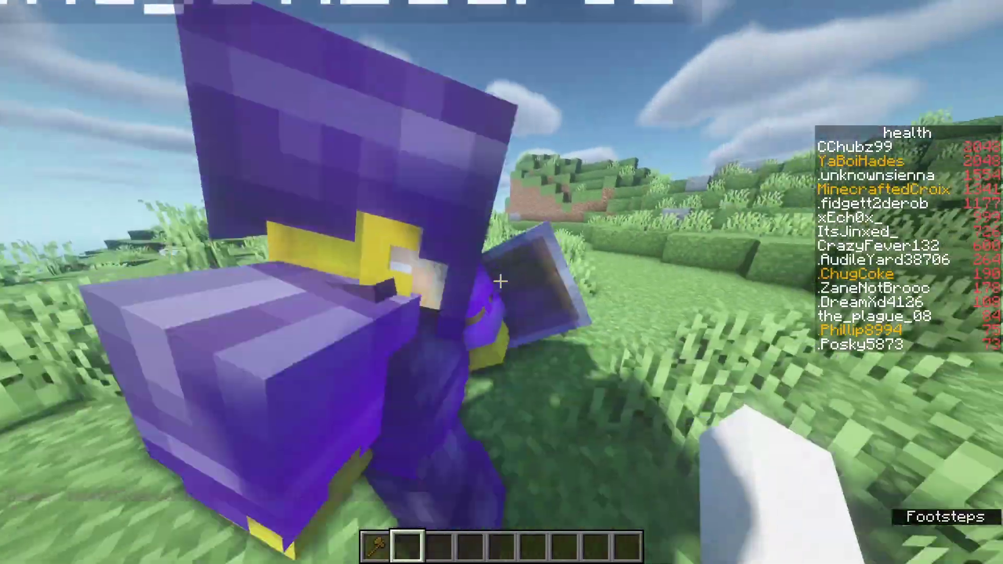
key(w)
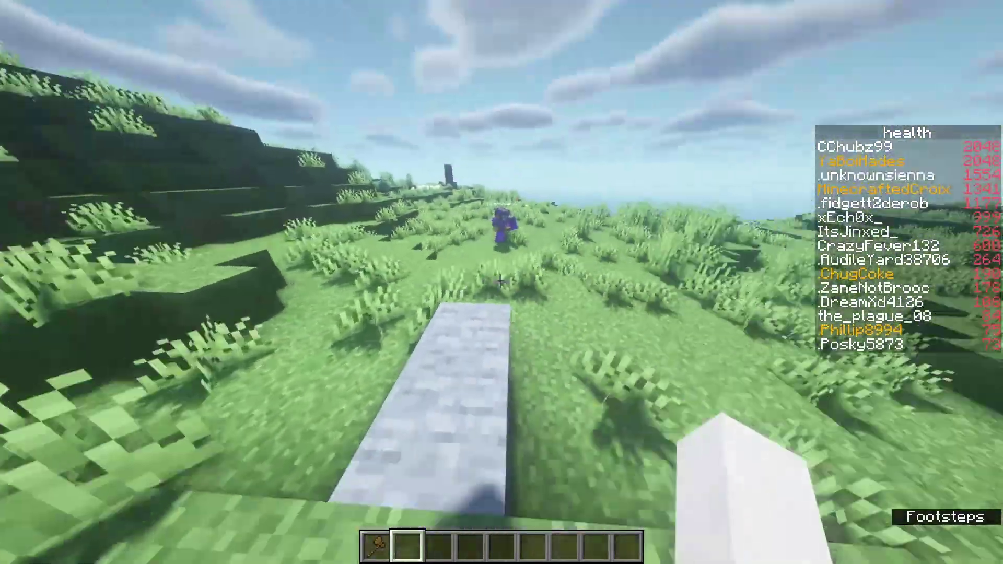
key(w)
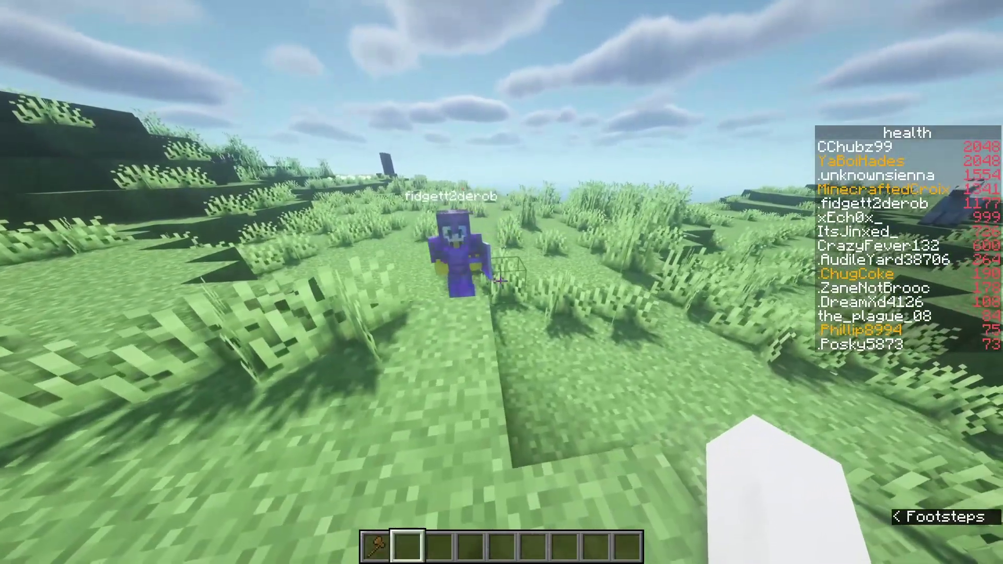
key(t)
key(Up)
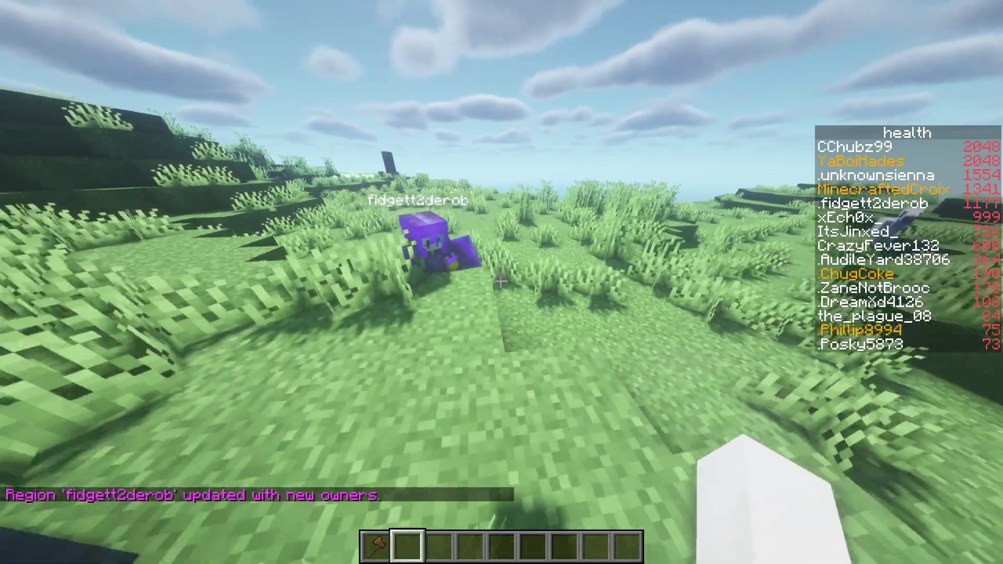
key(w)
key(w)
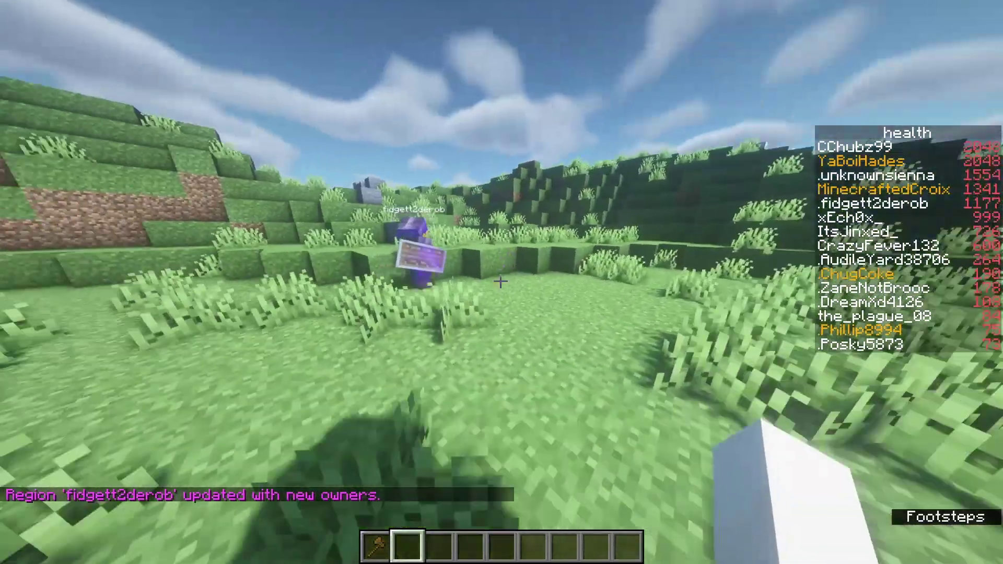
key(w)
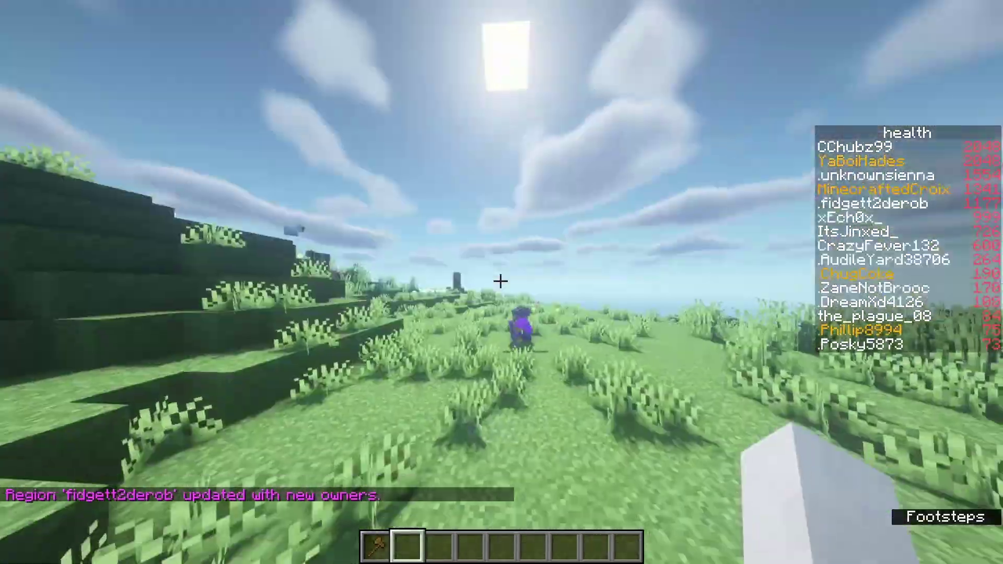
key(c)
key(w)
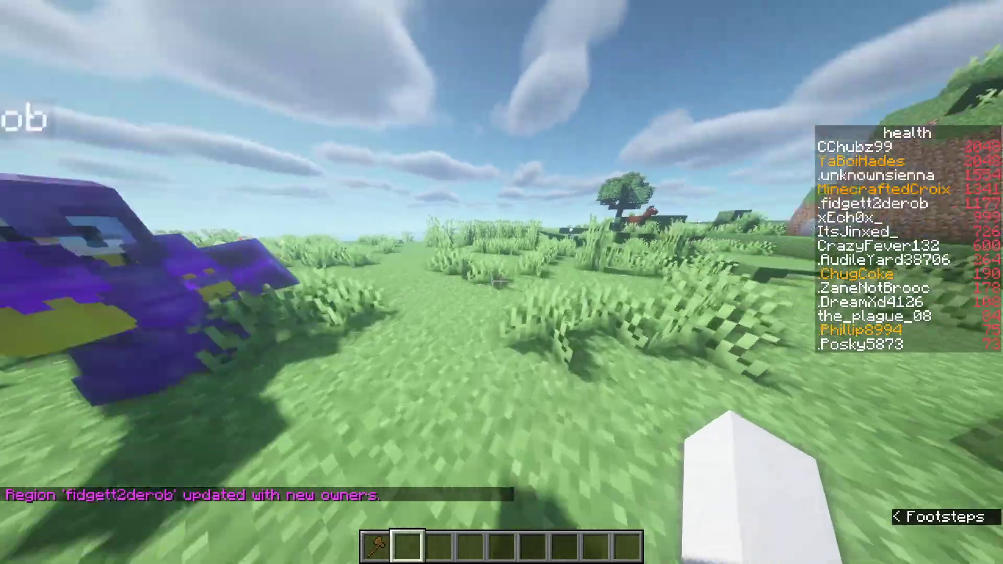
key(w)
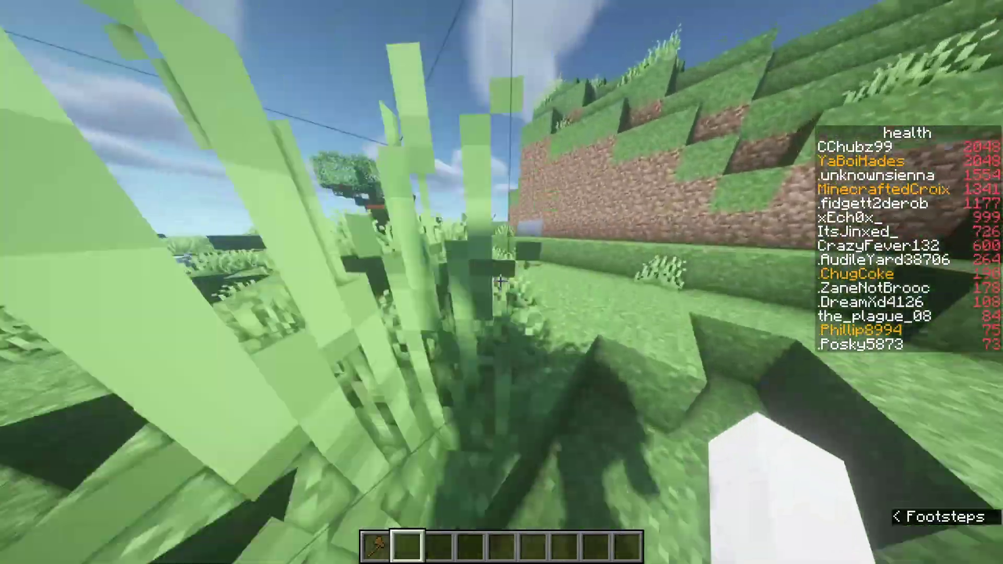
key(w)
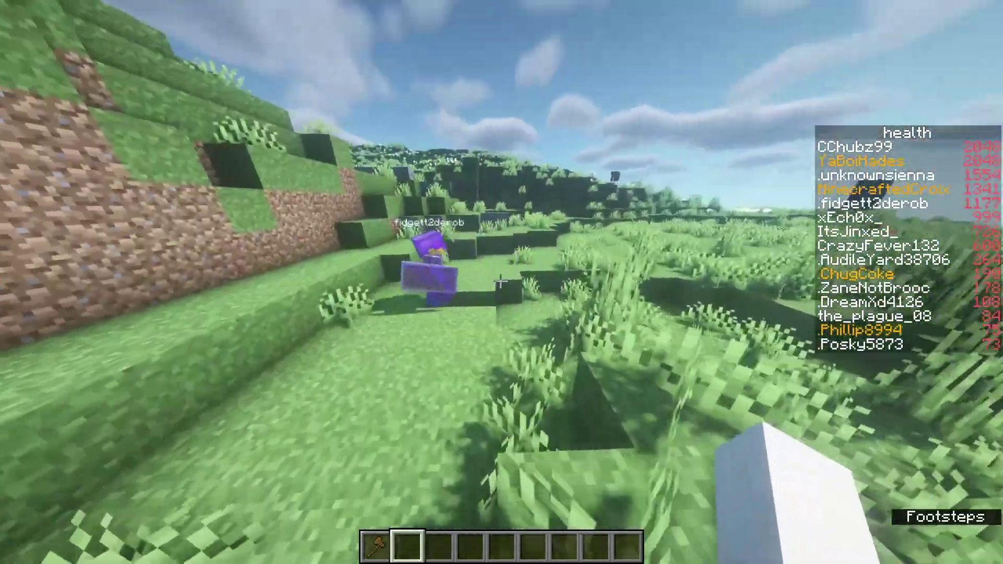
Step: List the flags of the other player's region with /rg flags, giving the region name without the username's leading period
key(slash)
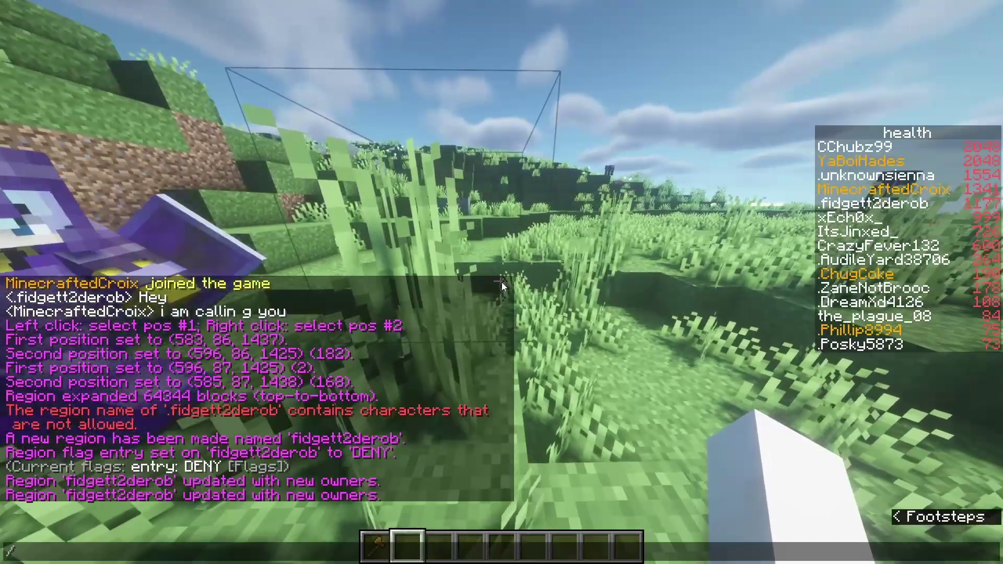
text(rg fla)
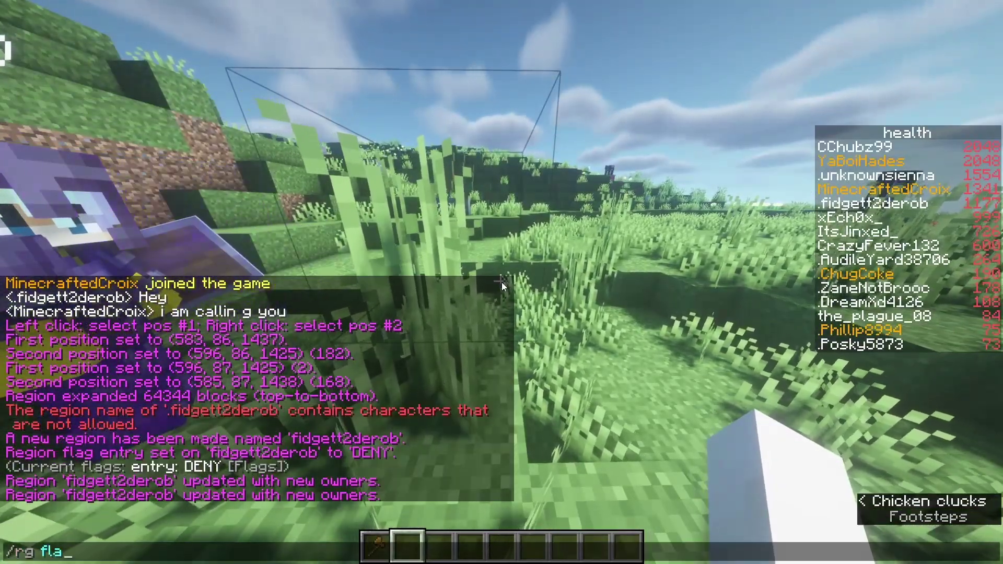
text(gs )
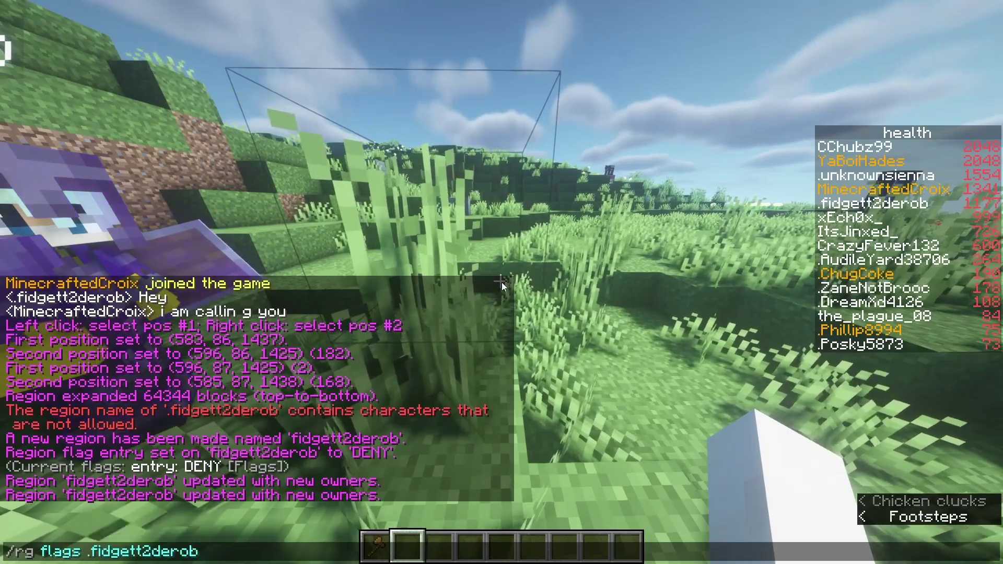
text(.f)
key(Tab)
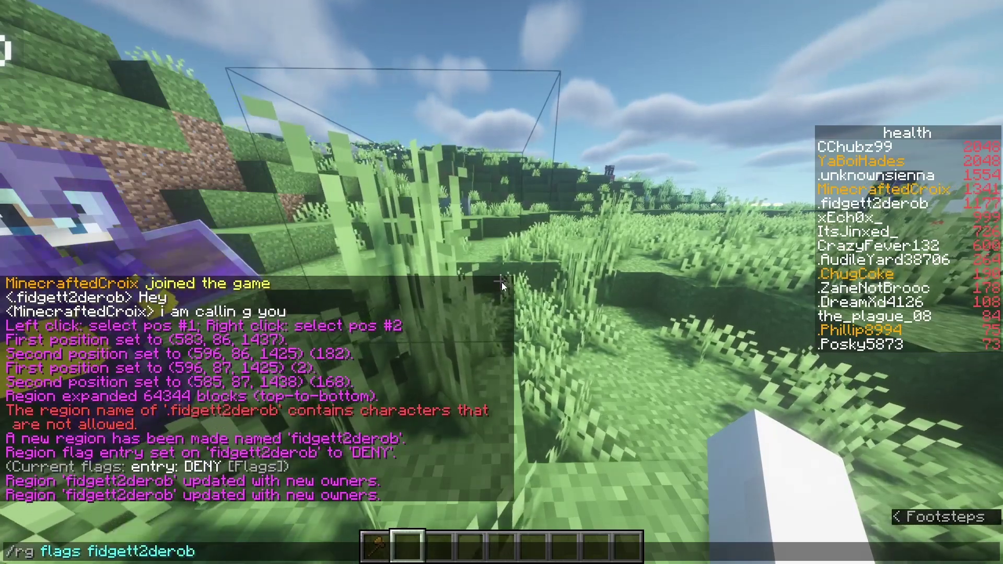
key(Return)
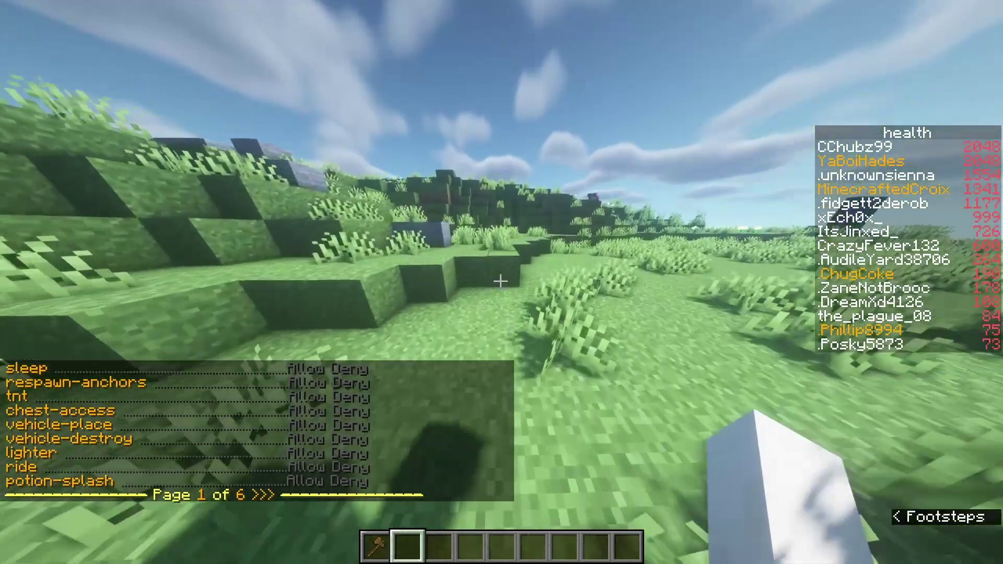
Step: Set the respawn-anchors and tnt flags to Deny in the region's flag list
key(t)
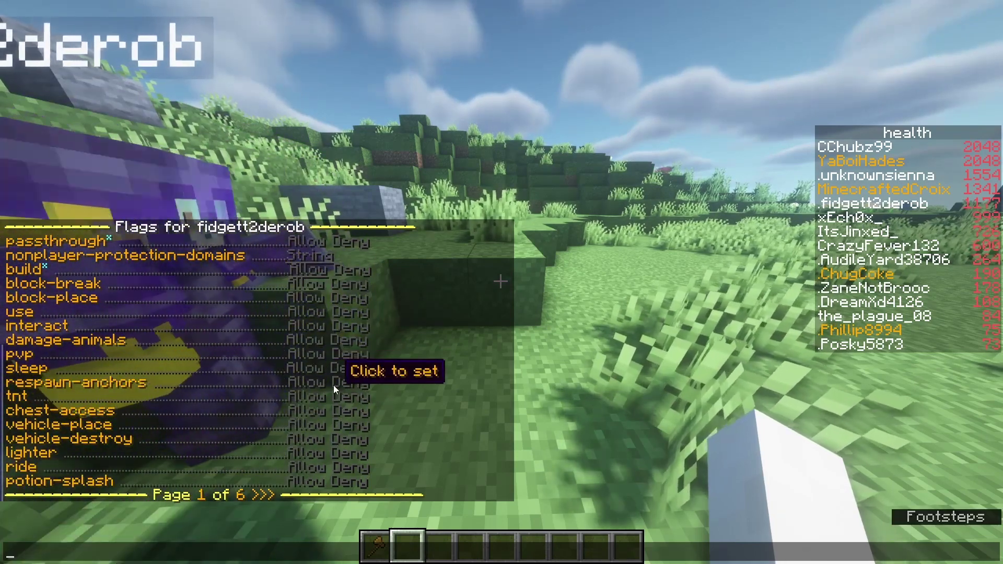
click(353, 381)
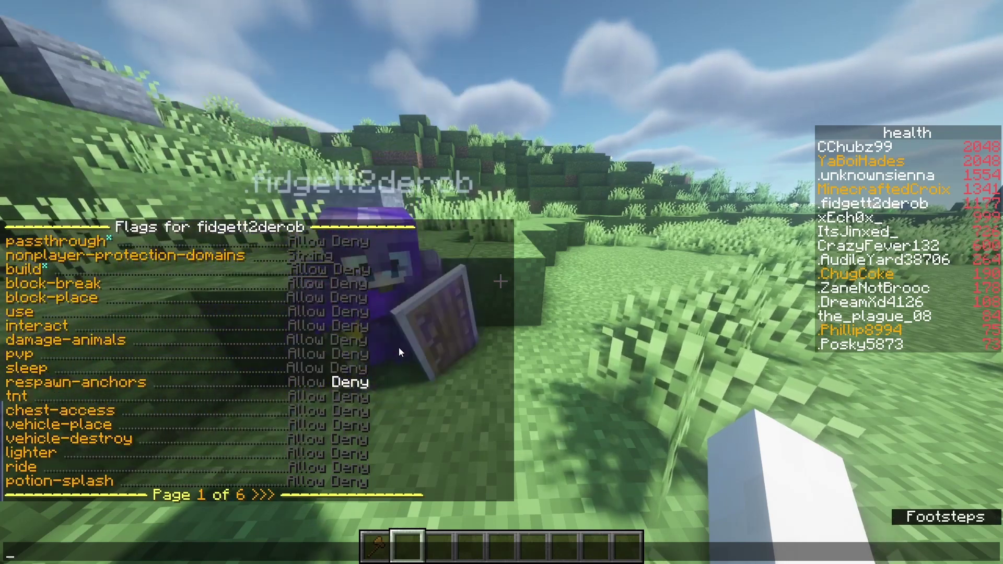
click(343, 398)
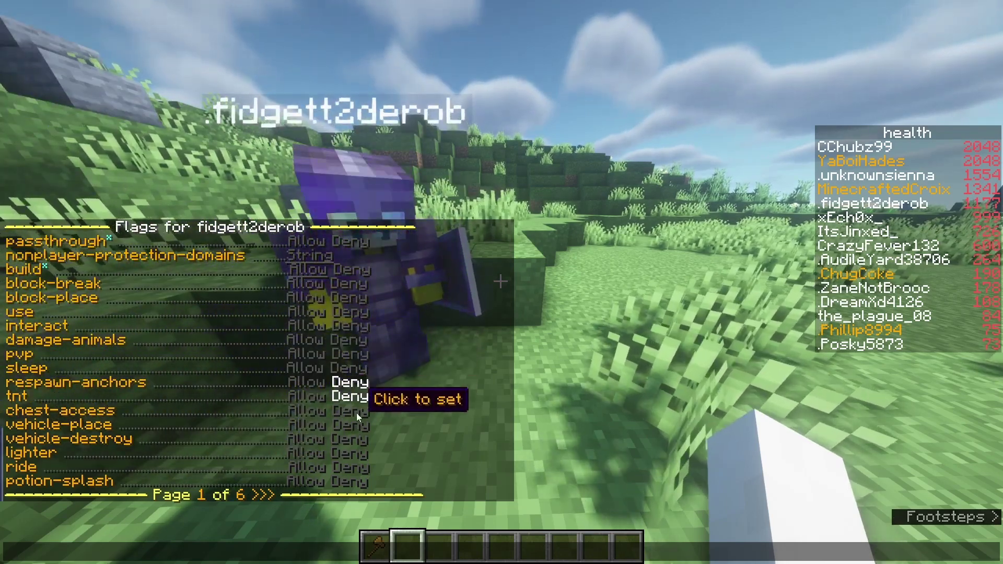